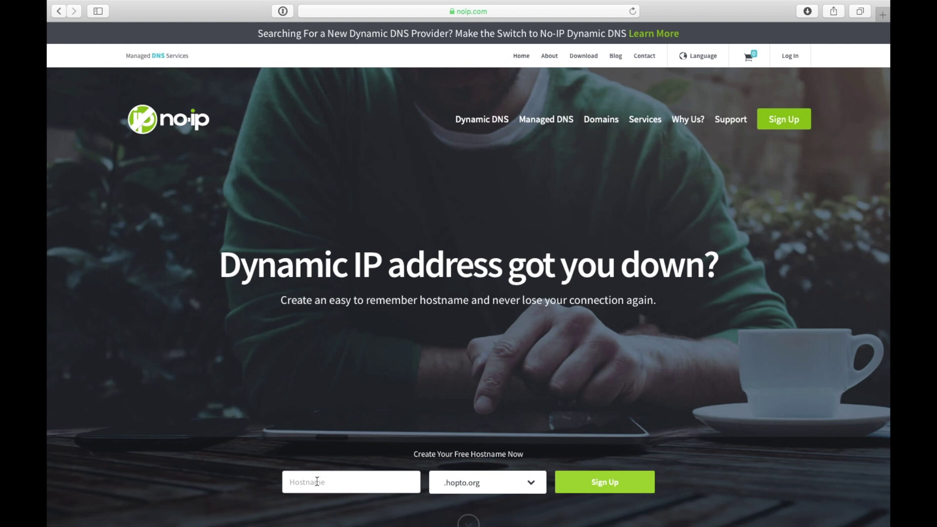
# Enter the free hostname tutorial1234 with the .ddns.net domain and start signing up
pyautogui.click(354, 480)
pyautogui.write('tutorial1234')
pyautogui.click(488, 483)
pyautogui.click(494, 509)
pyautogui.click(598, 488)
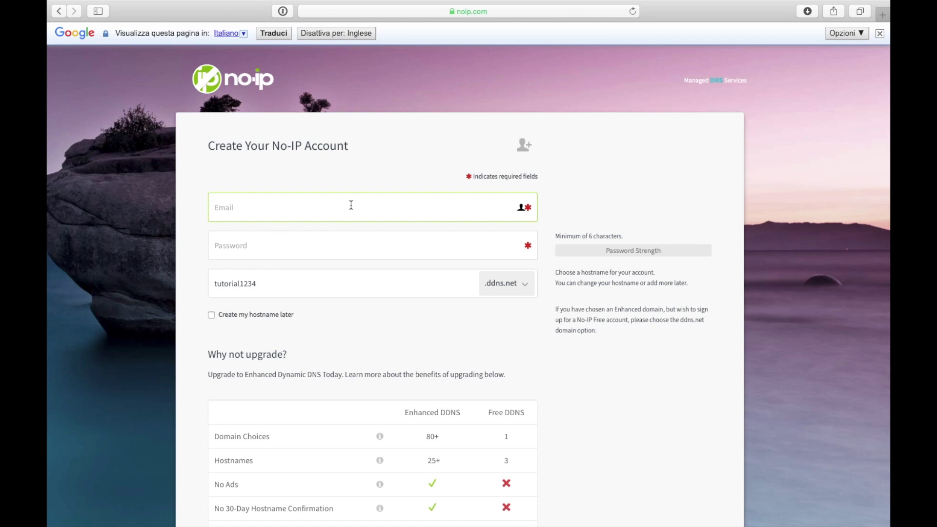
# Fill in the account e-mail and password, accept the terms, and submit the free sign-up
pyautogui.press('Tab')
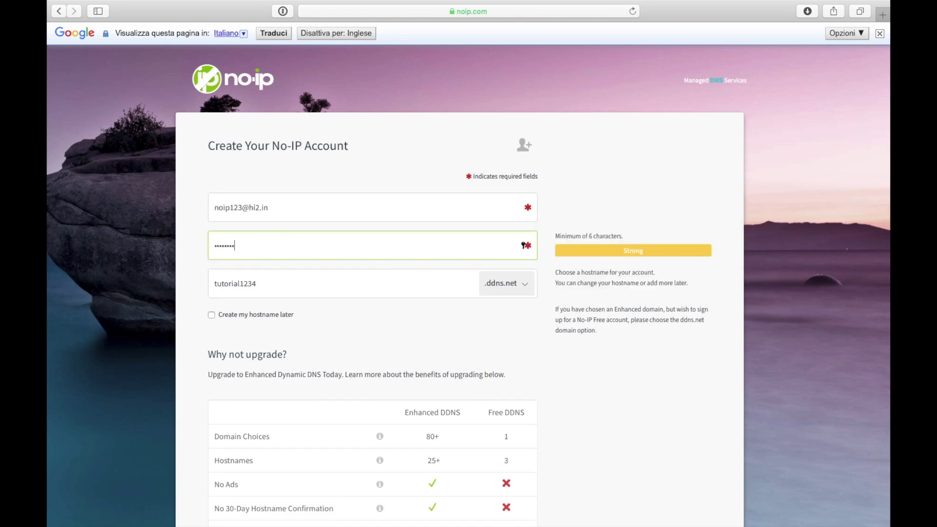
pyautogui.scroll(-3, 353, 230)
pyautogui.scroll(-3, 354, 233)
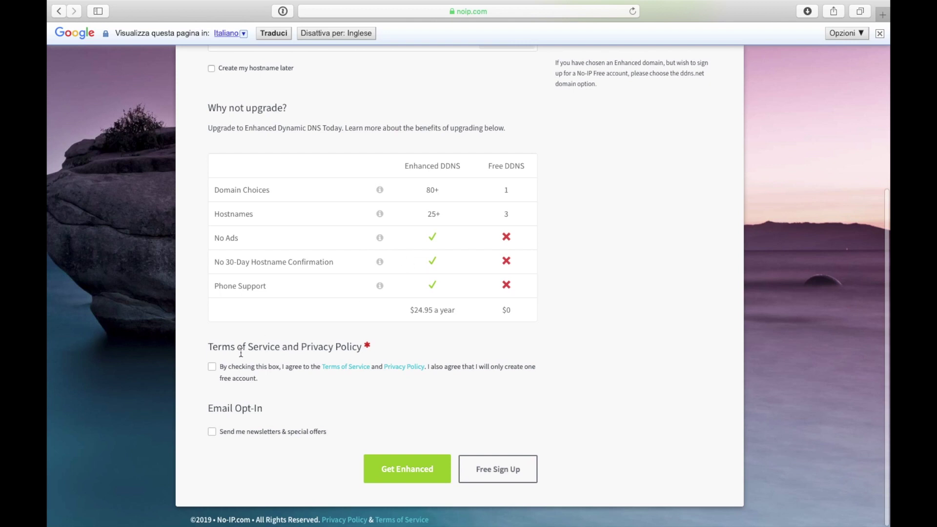
pyautogui.click(215, 370)
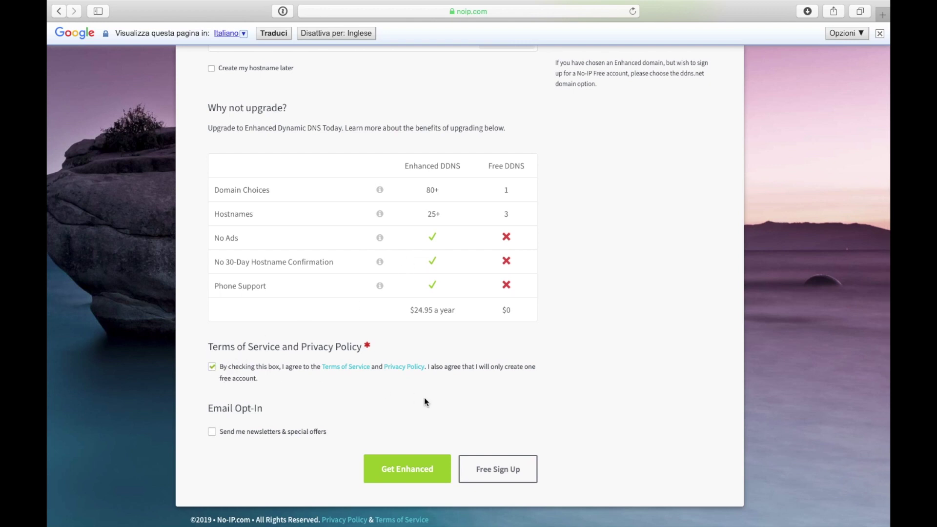
pyautogui.click(518, 476)
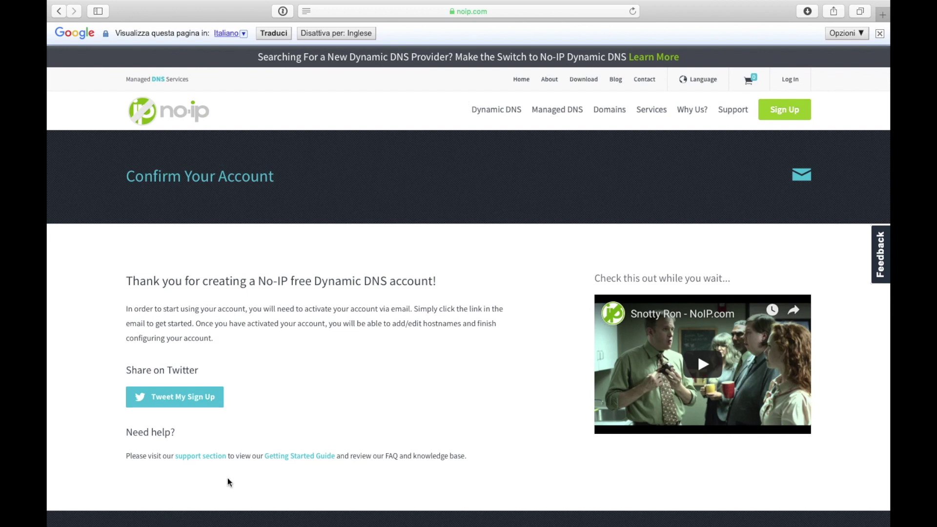
# Log in to No-IP with the account's username and password and skip the account-setup prompt
pyautogui.click(804, 83)
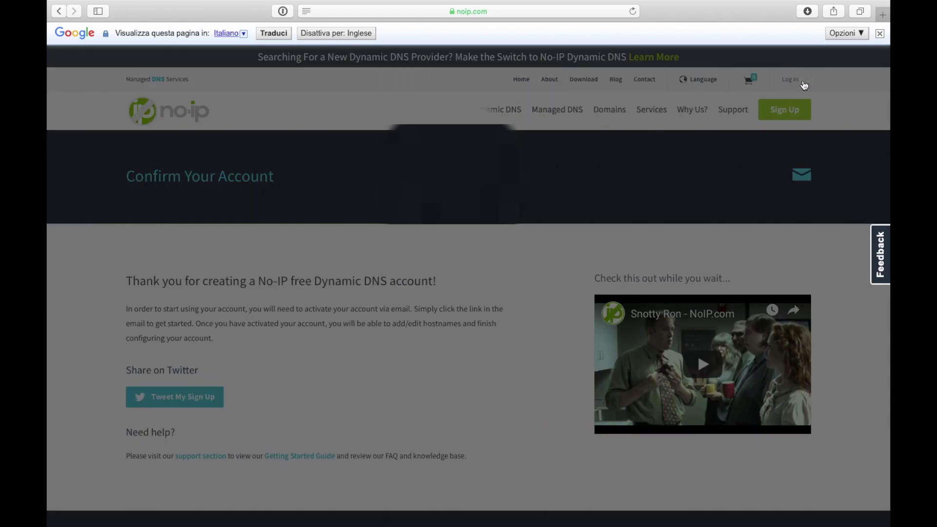
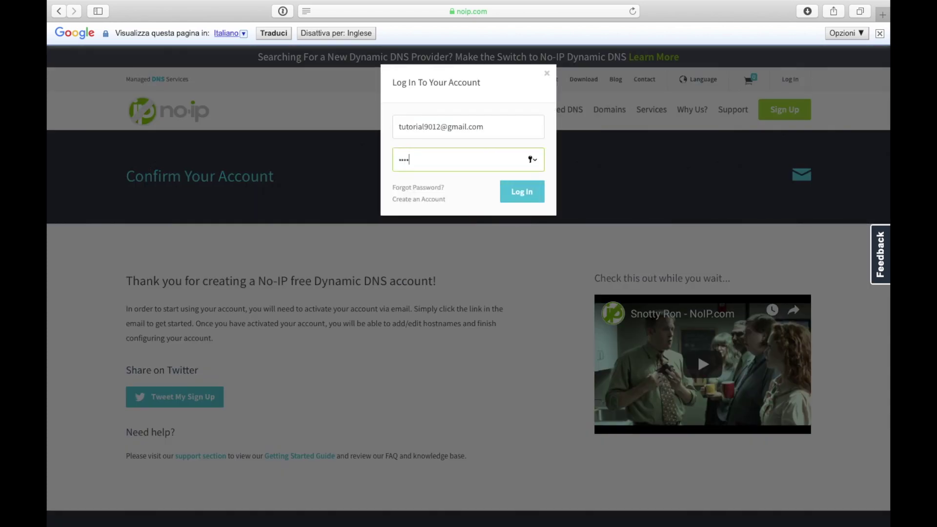
pyautogui.click(525, 192)
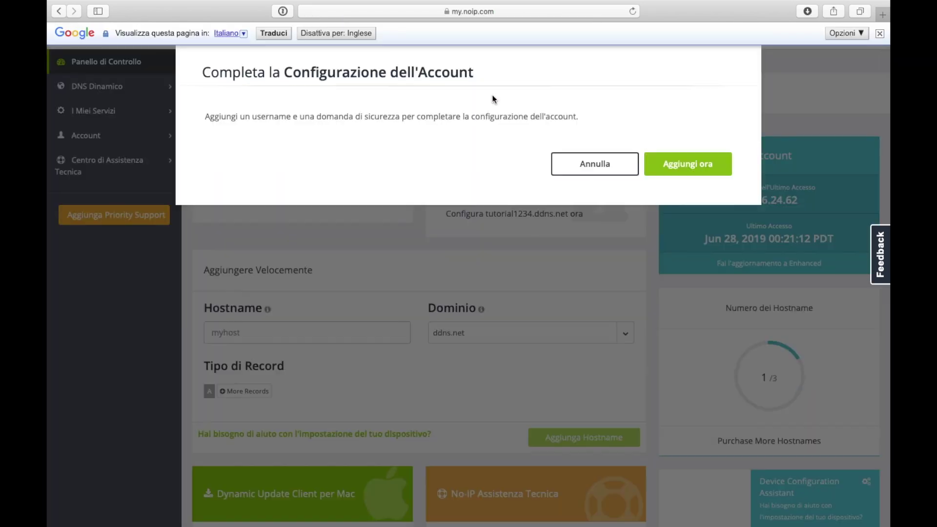
pyautogui.click(585, 173)
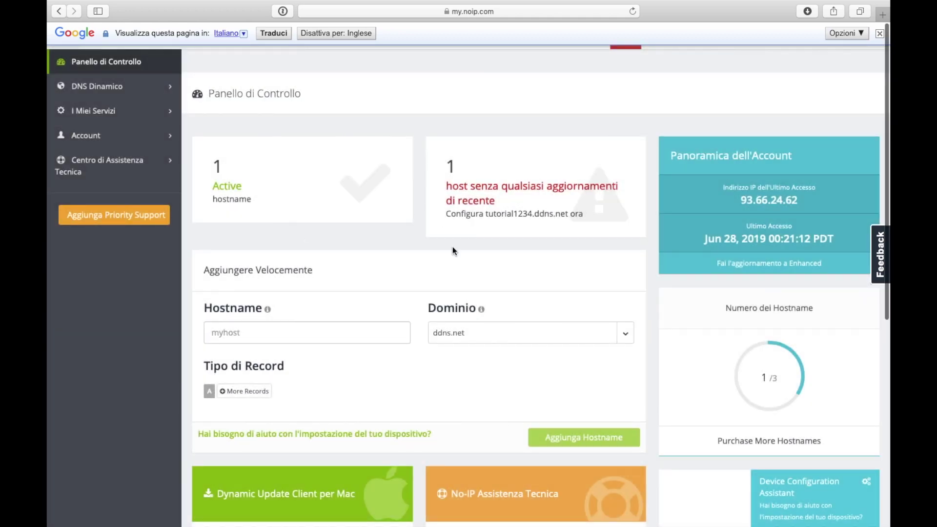
pyautogui.scroll(-2, 452, 247)
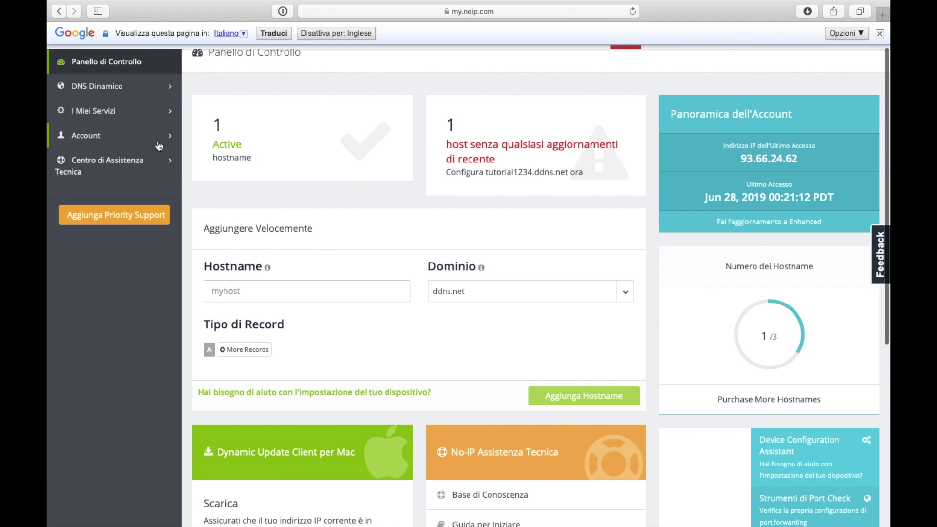
# Show the No-IP Hostnames list and permanently hide the Last Update warning for tutorial1234.ddns.net
pyautogui.click(140, 92)
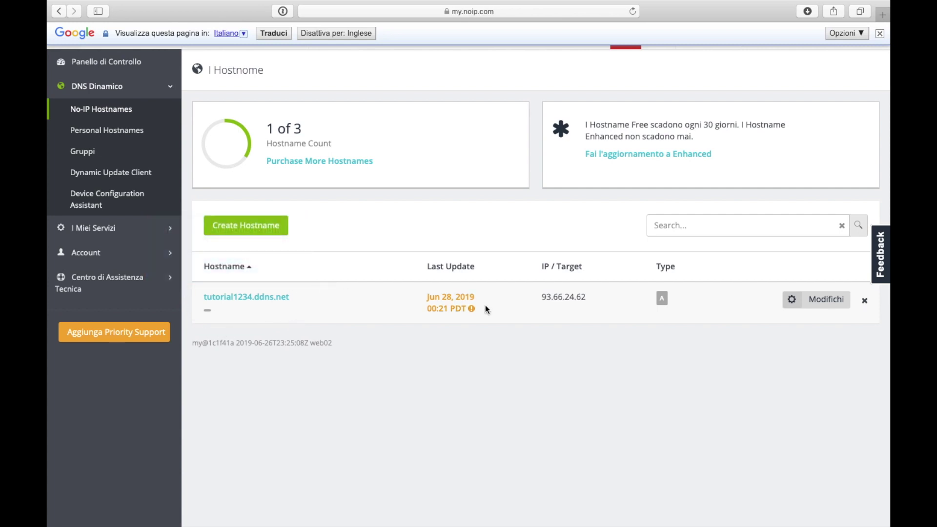
pyautogui.click(471, 309)
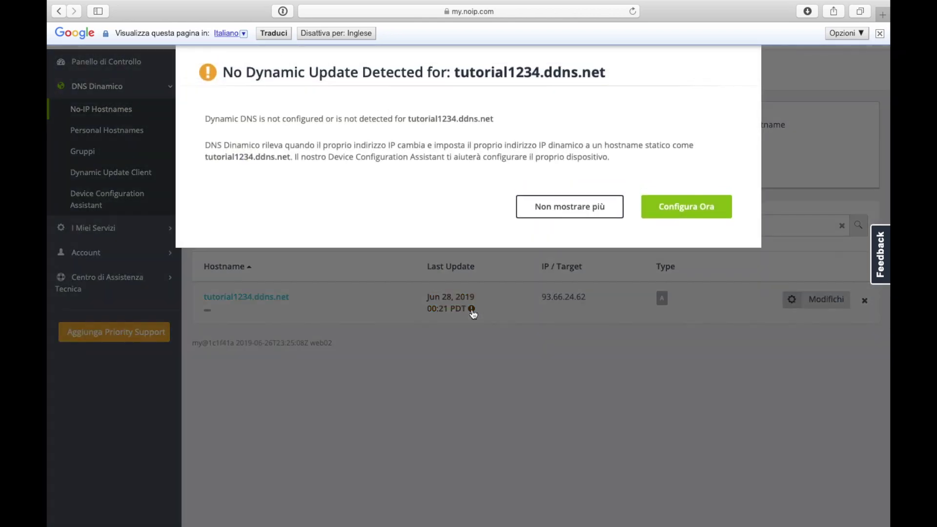
pyautogui.click(561, 212)
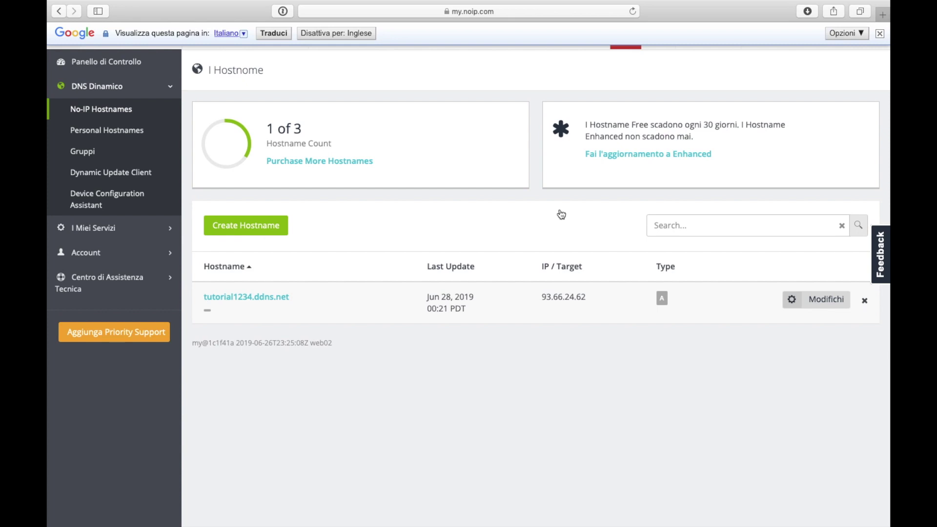
# Load the router admin page at 192.168.1.1 in a new tab
pyautogui.click(884, 16)
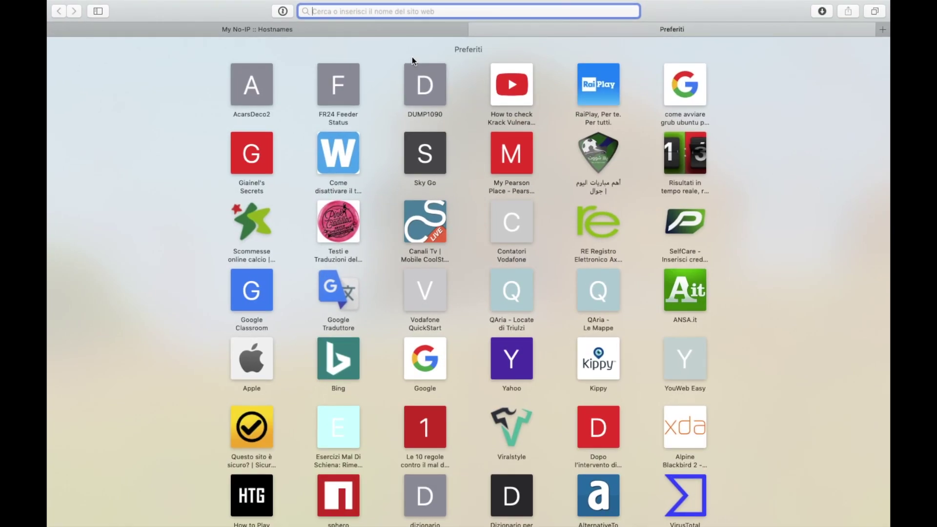
pyautogui.write('192.168.1.1')
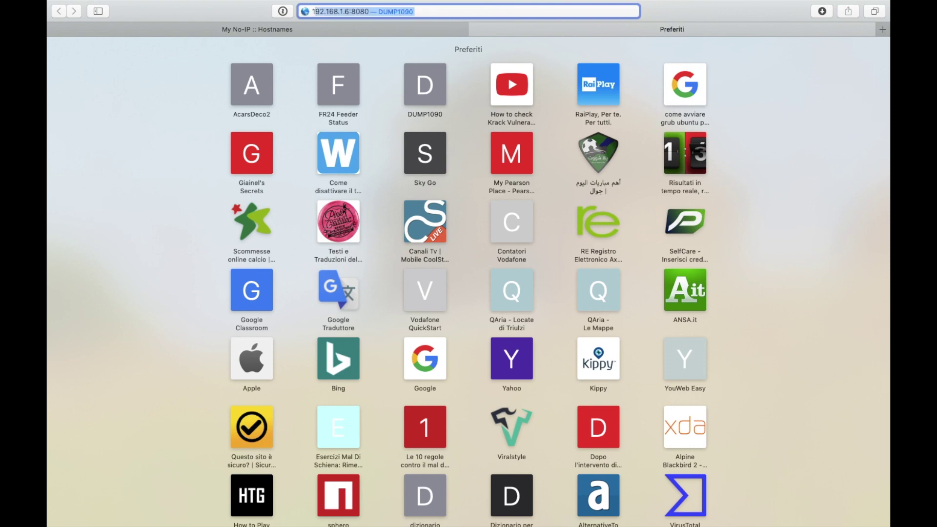
pyautogui.press('Return')
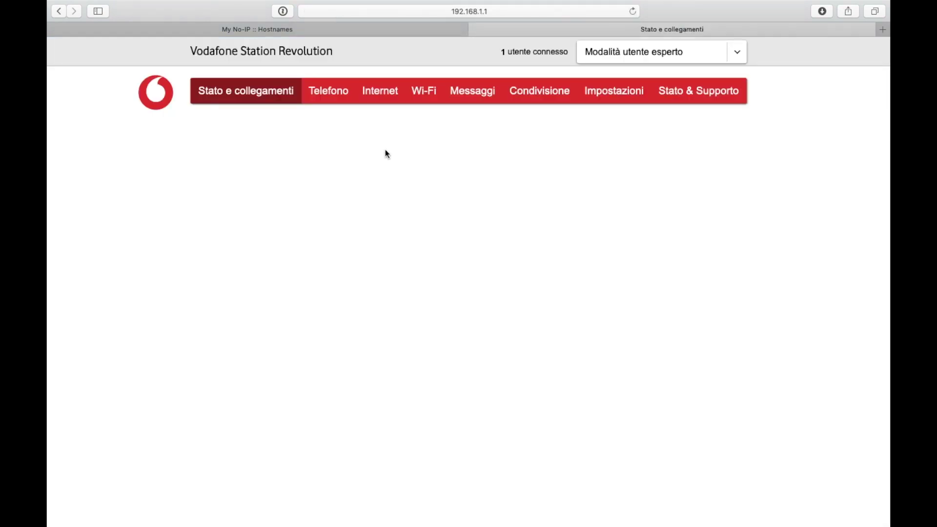
# Switch on Dynamic DNS in the router's Internet > DNS & DDNS settings
pyautogui.click(381, 103)
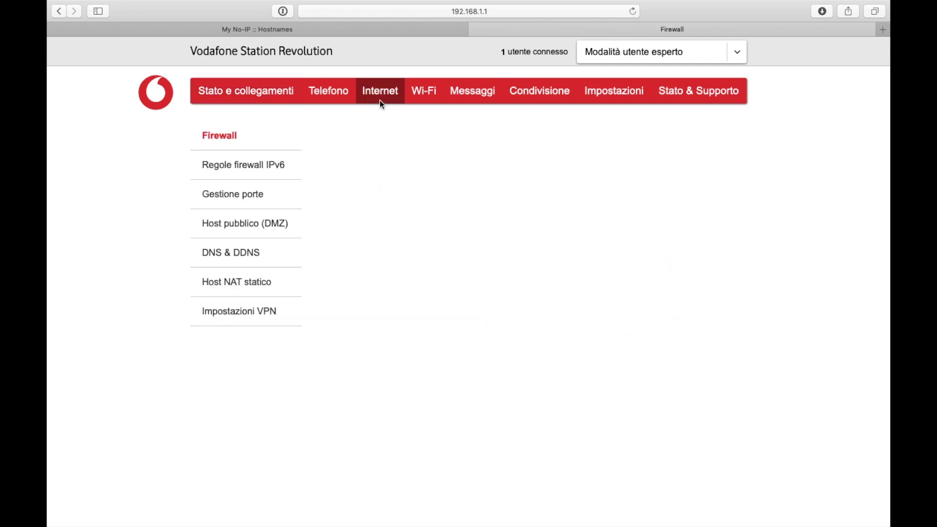
pyautogui.click(261, 258)
pyautogui.scroll(-1, 435, 244)
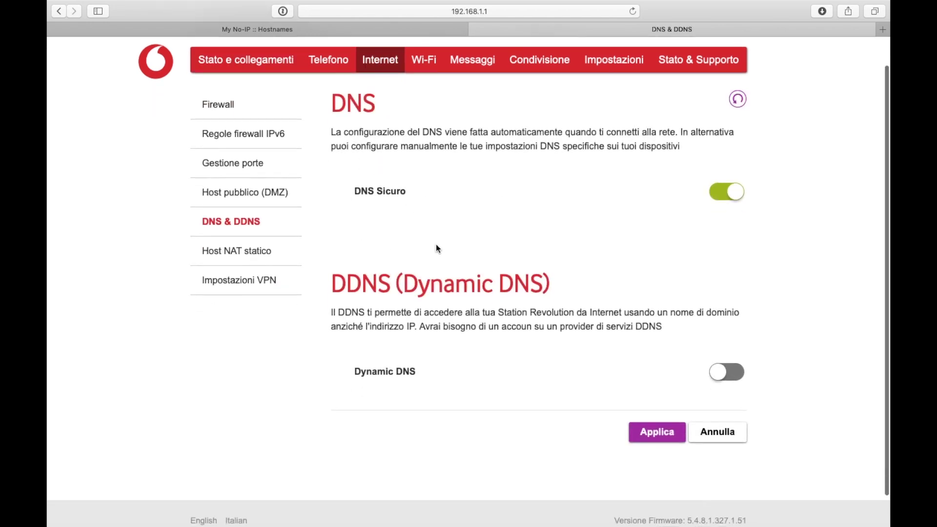
pyautogui.click(726, 373)
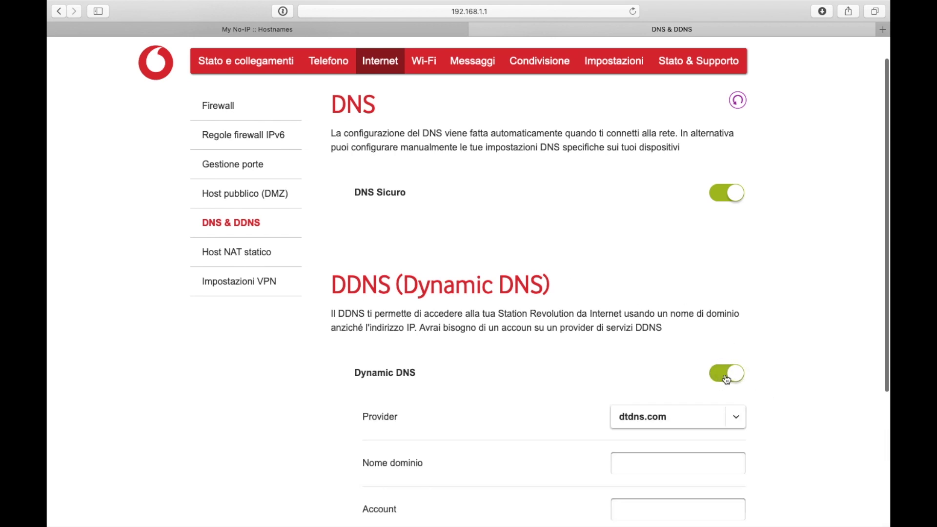
pyautogui.scroll(-2, 727, 379)
pyautogui.scroll(-1, 726, 379)
# Set Dynamic DNS to no-ip.com, domain tutorial1234.ddns.net, with the No-IP account login, and apply
pyautogui.click(671, 326)
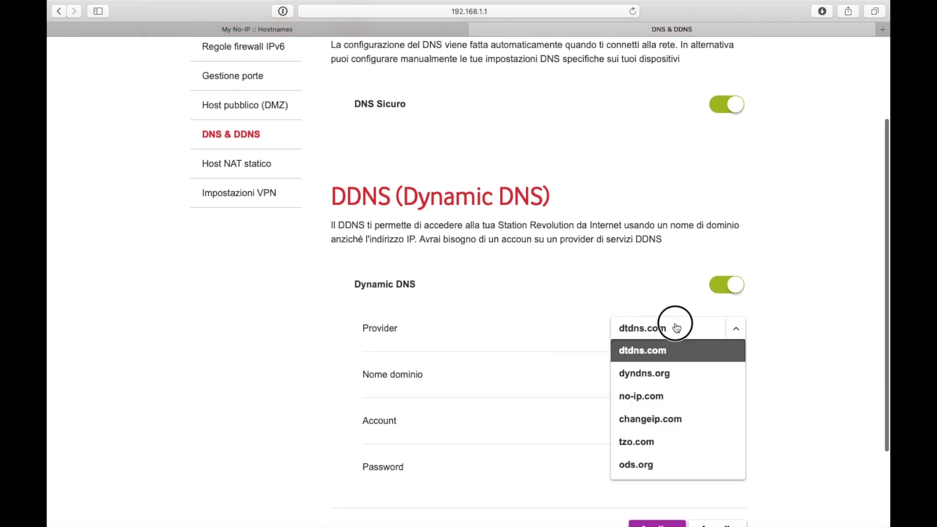
pyautogui.click(675, 404)
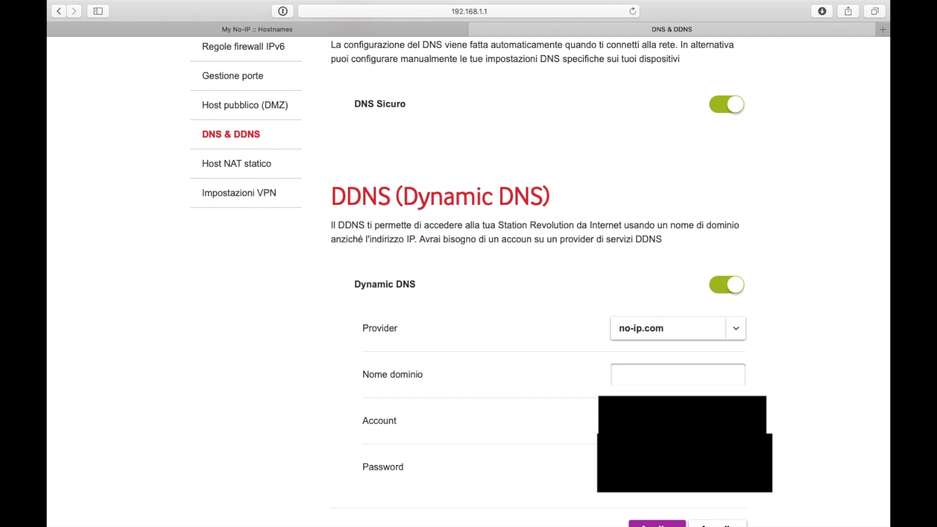
pyautogui.write('t')
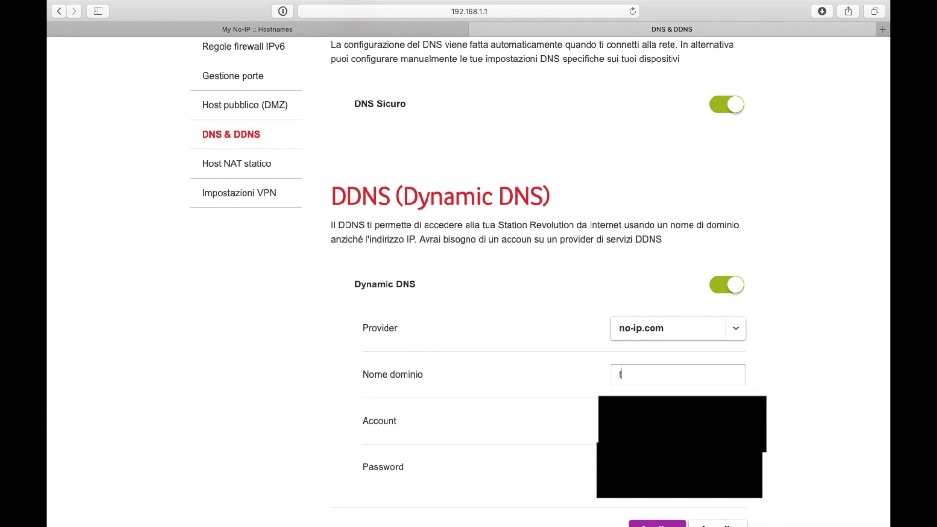
pyautogui.write('utorial1234.ddns.net')
pyautogui.press('Tab')
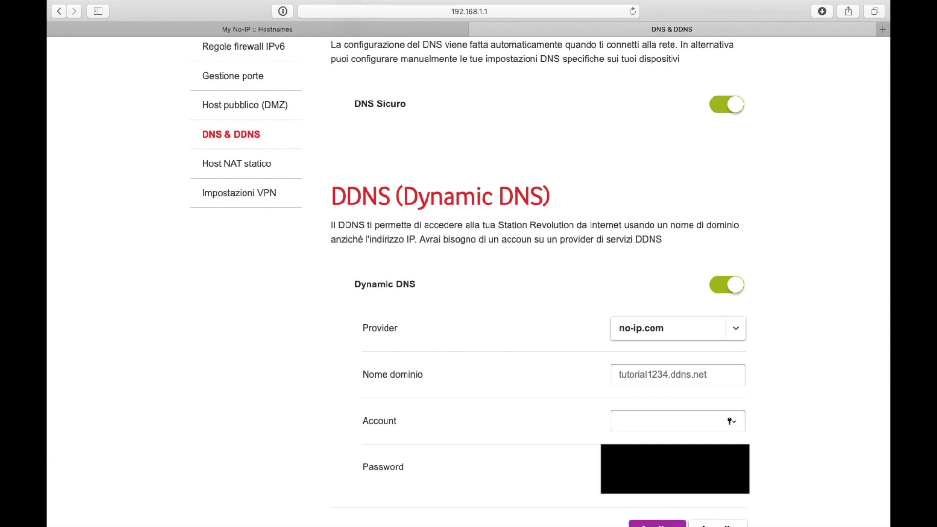
pyautogui.scroll(-2, 625, 458)
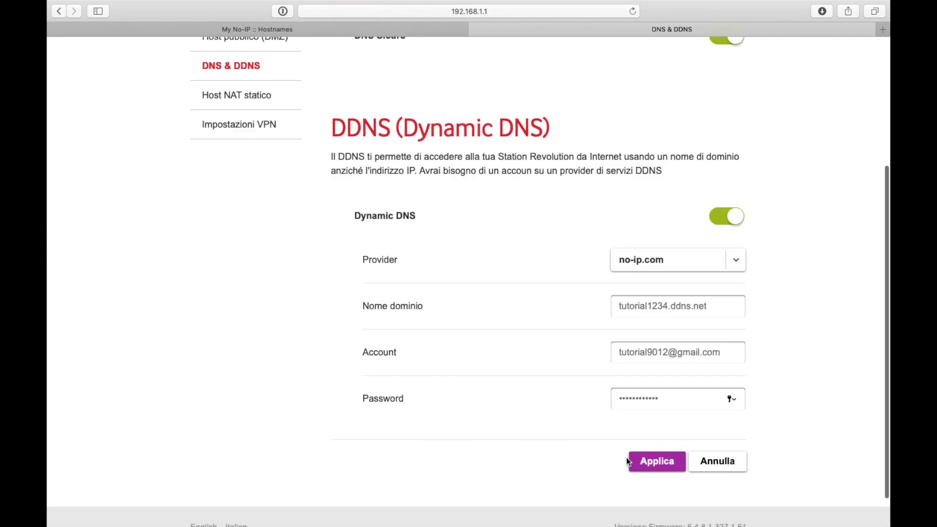
pyautogui.click(665, 467)
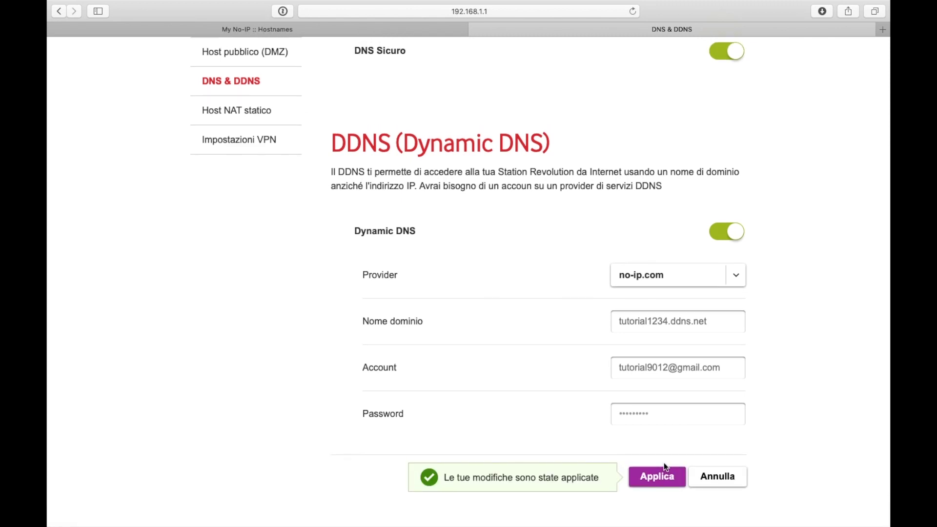
pyautogui.scroll(5, 424, 147)
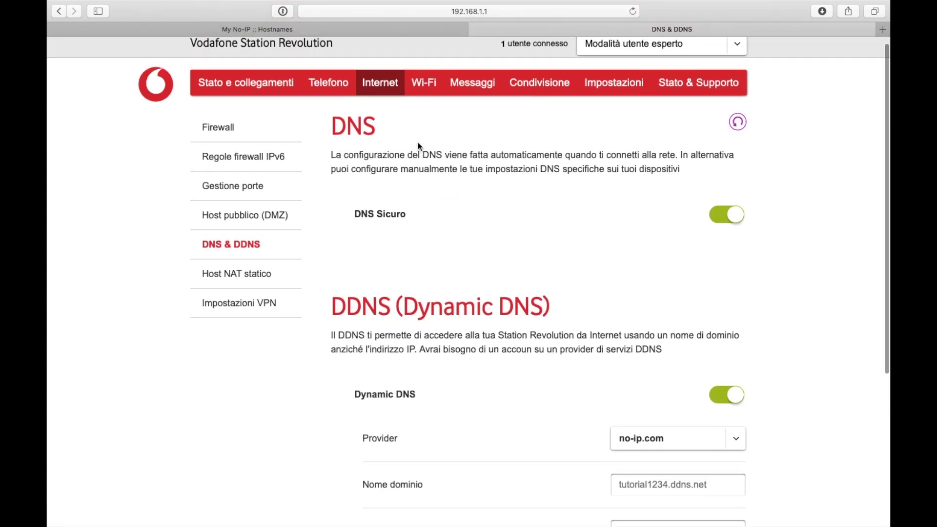
# Add a port forwarding rule named DDNS with no specific device selected
pyautogui.click(246, 192)
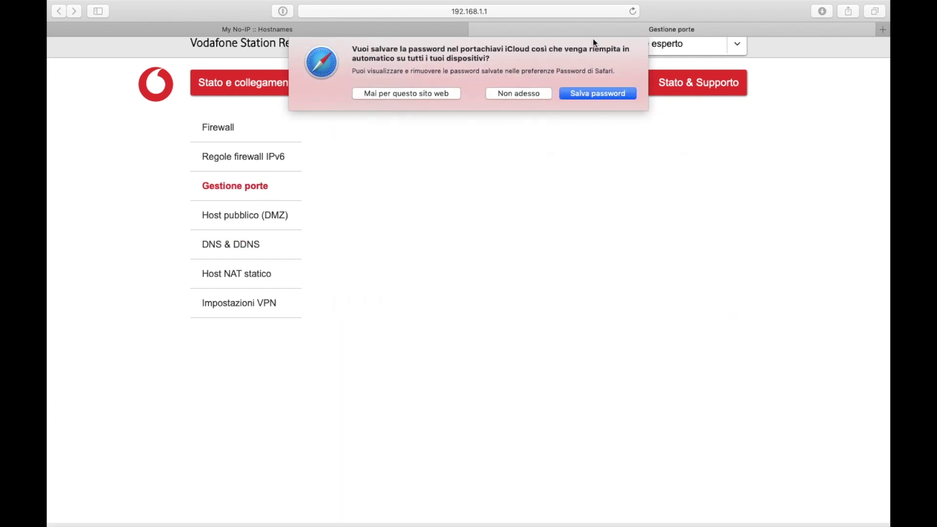
pyautogui.click(527, 99)
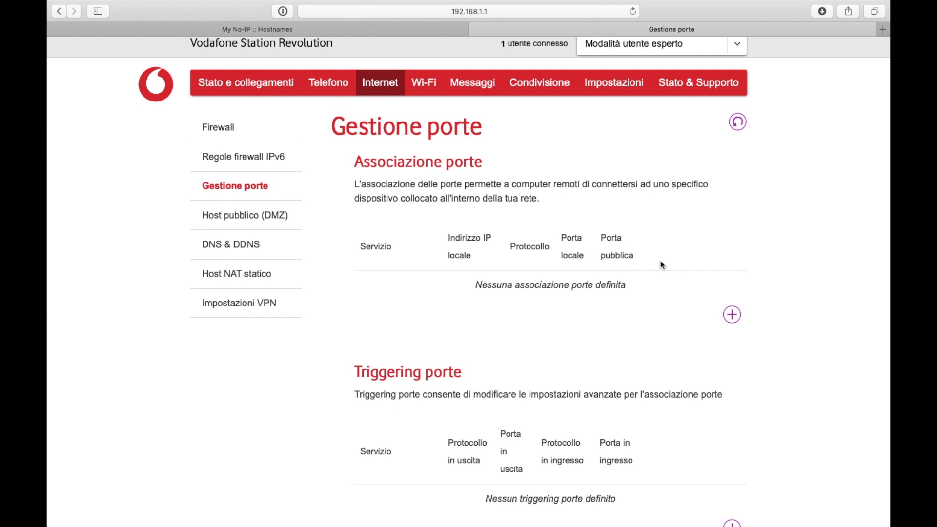
pyautogui.click(732, 315)
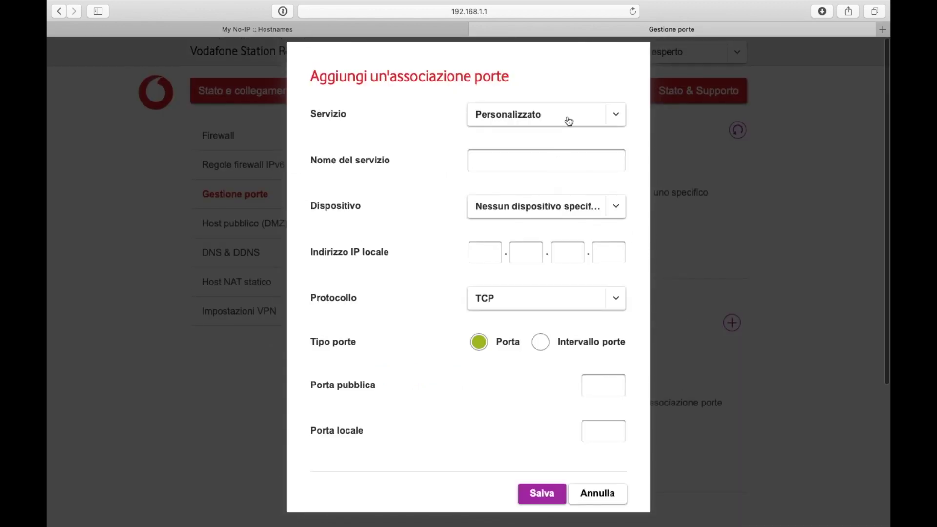
pyautogui.click(549, 164)
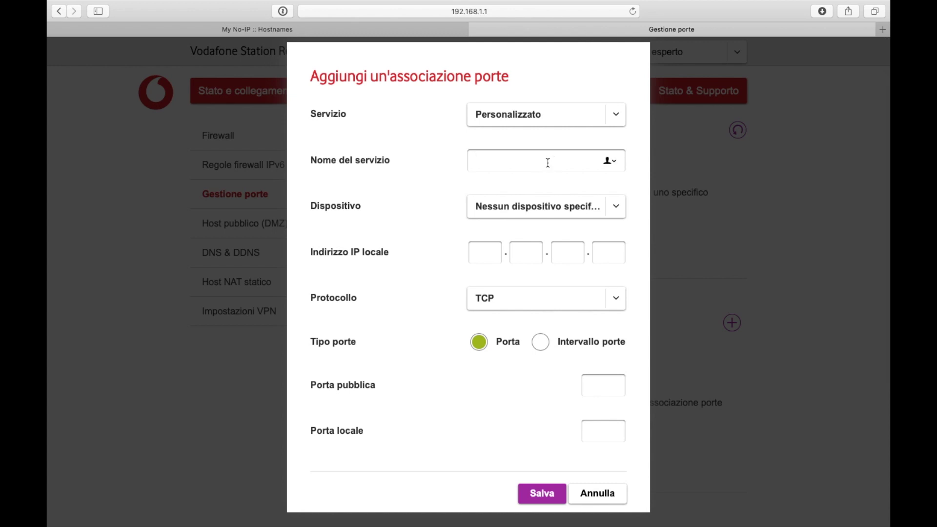
pyautogui.write('DD')
pyautogui.write('NS')
pyautogui.click(548, 205)
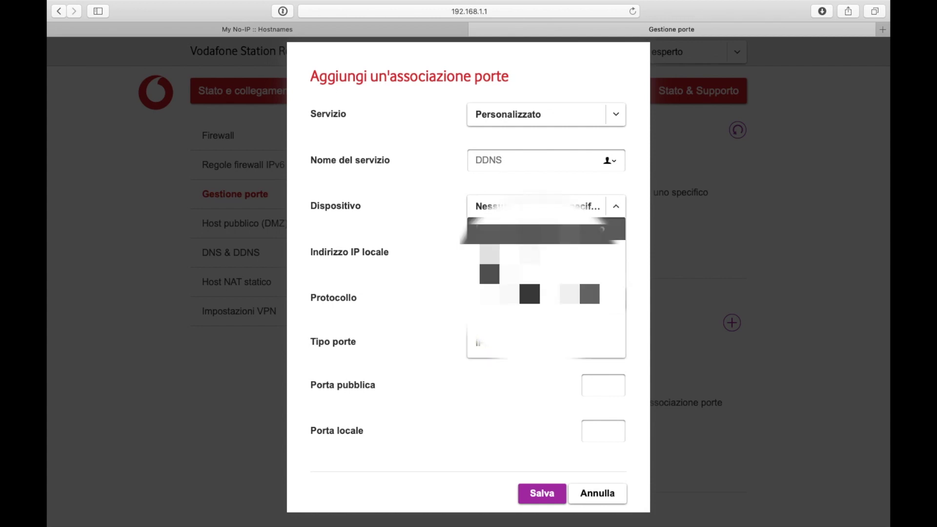
pyautogui.press('Down')
pyautogui.press('Down')
pyautogui.press('Down')
pyautogui.press('Down')
pyautogui.press('Down')
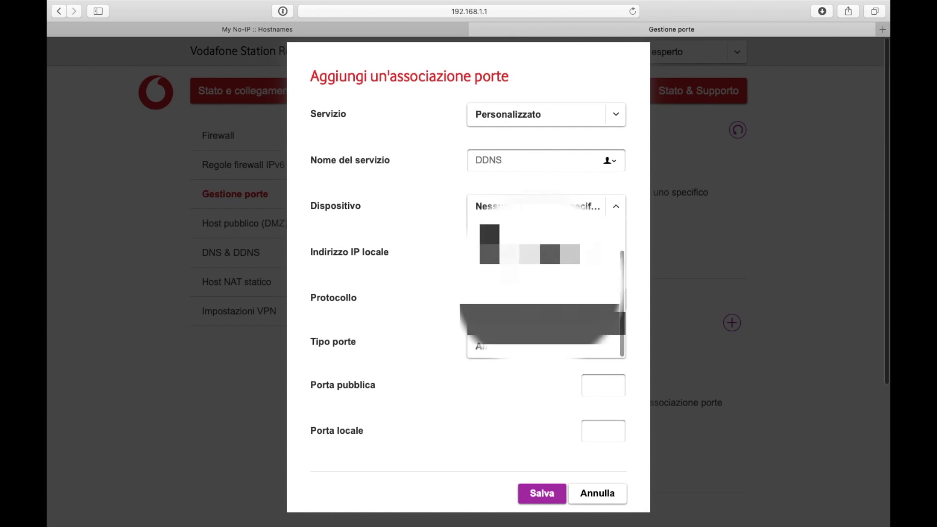
pyautogui.press('Up')
pyautogui.press('Up')
pyautogui.press('Up')
pyautogui.press('Up')
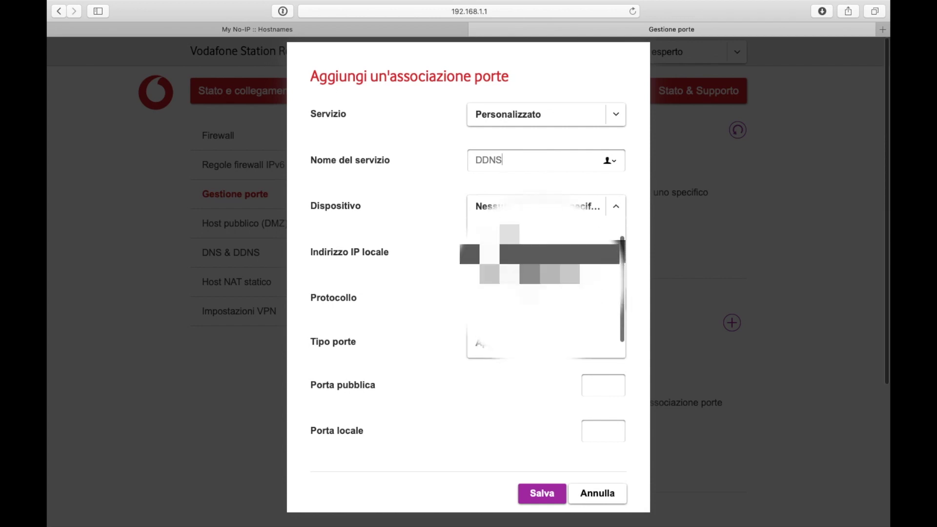
pyautogui.press('Up')
pyautogui.press('Up')
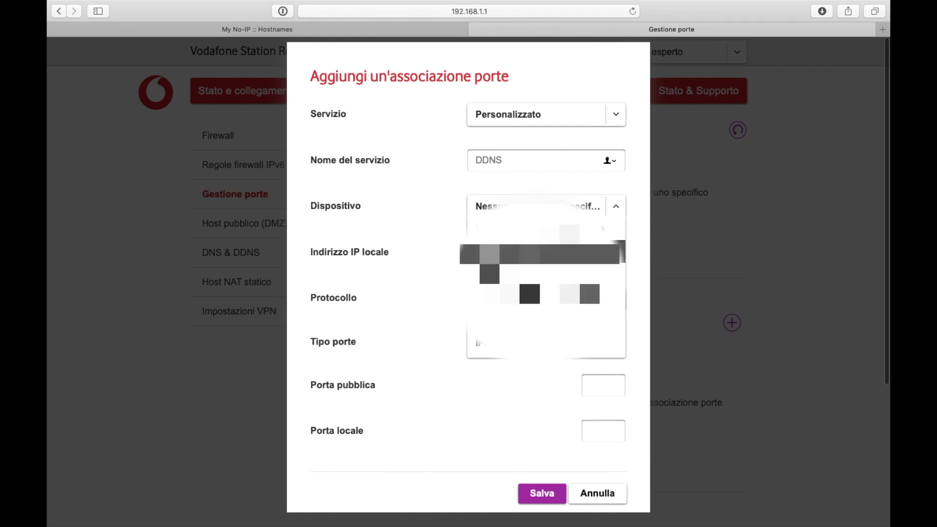
pyautogui.click(439, 264)
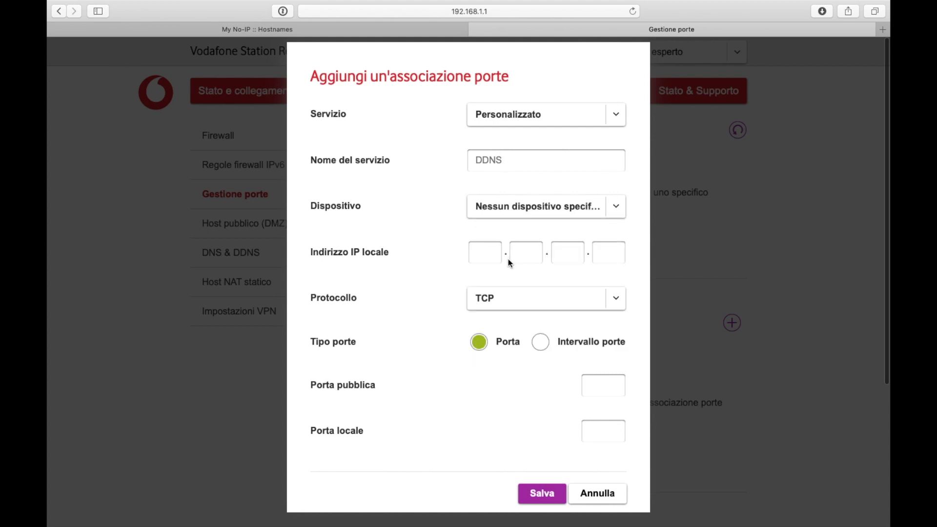
# Set the rule to local IP 192.168.1.6, TCP, public port 80 and local port 8080
pyautogui.click(485, 254)
pyautogui.click(542, 217)
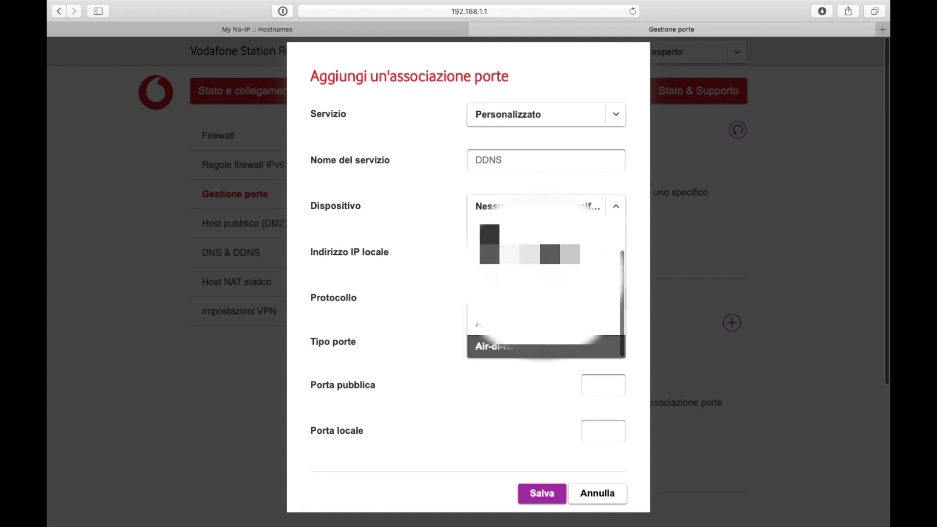
pyautogui.click(439, 336)
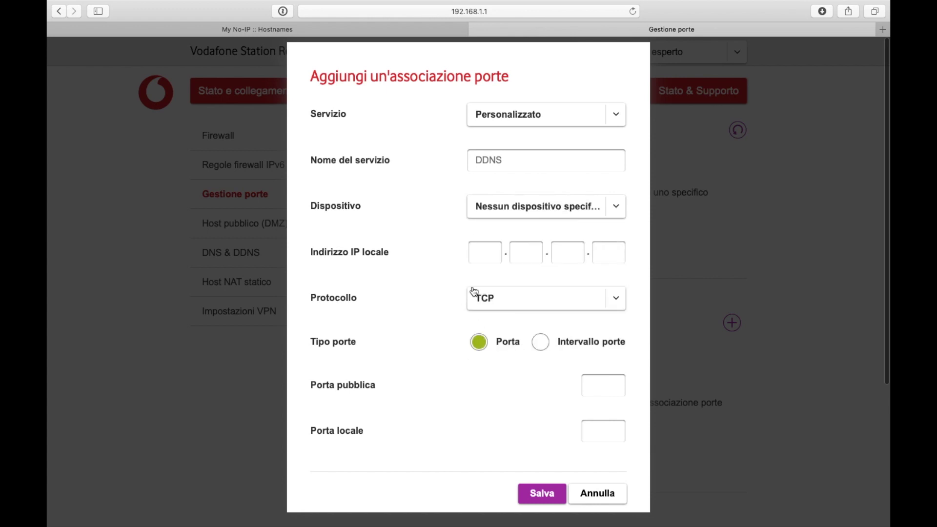
pyautogui.click(487, 248)
pyautogui.write('192.168.1.6')
pyautogui.click(484, 299)
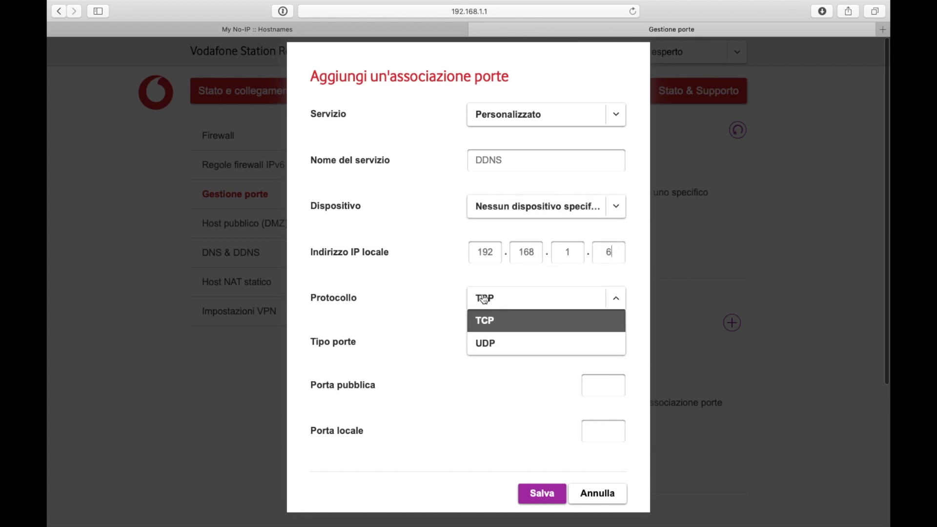
pyautogui.click(484, 298)
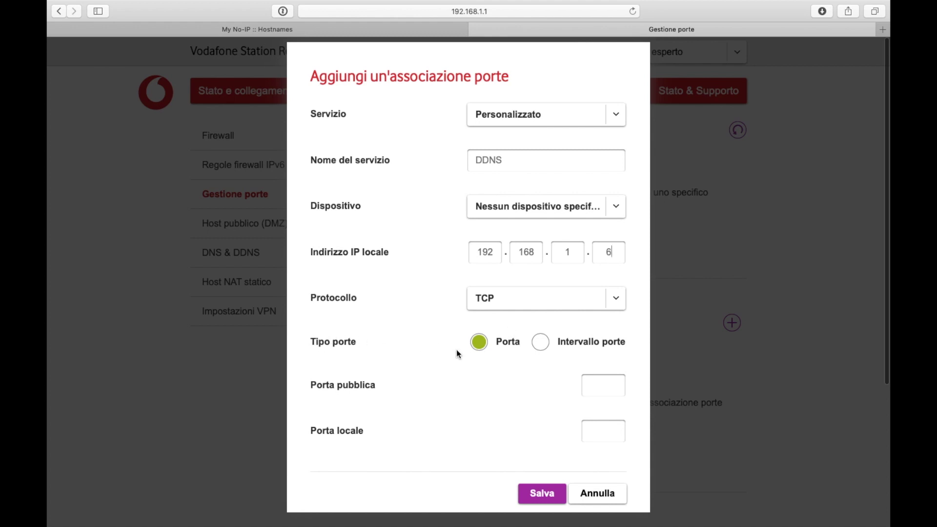
pyautogui.click(599, 384)
pyautogui.write('80')
pyautogui.click(618, 427)
pyautogui.write('8')
pyautogui.write('080')
# Save the DDNS port mapping and apply the port forwarding changes on the router
pyautogui.click(543, 497)
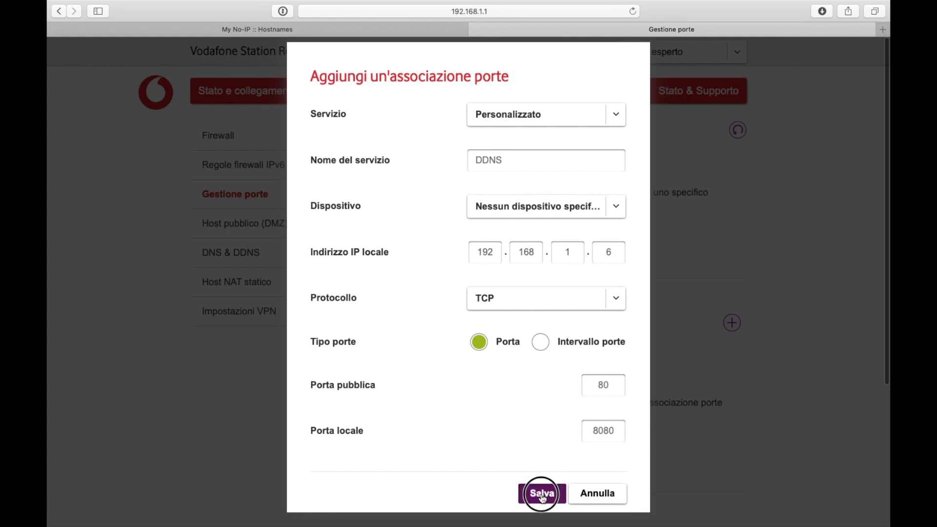
pyautogui.scroll(-3, 615, 358)
pyautogui.scroll(-2, 614, 358)
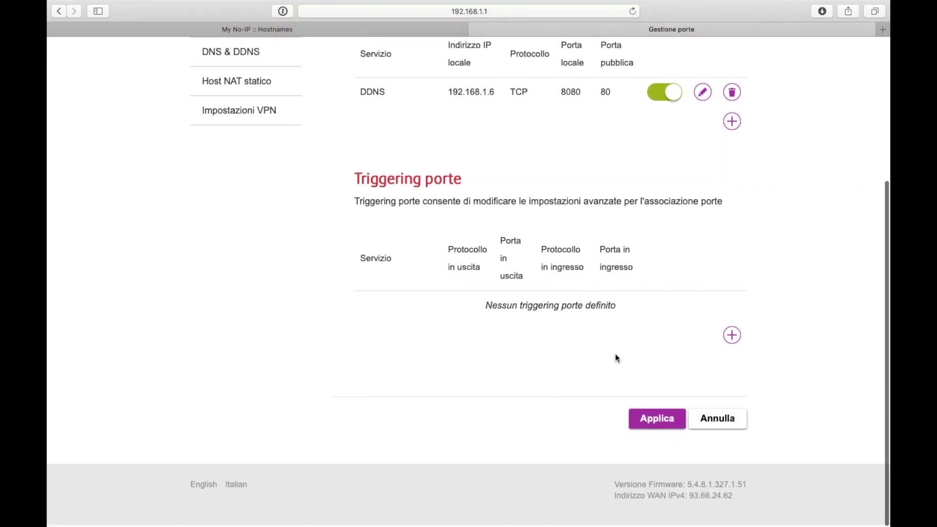
pyautogui.click(659, 426)
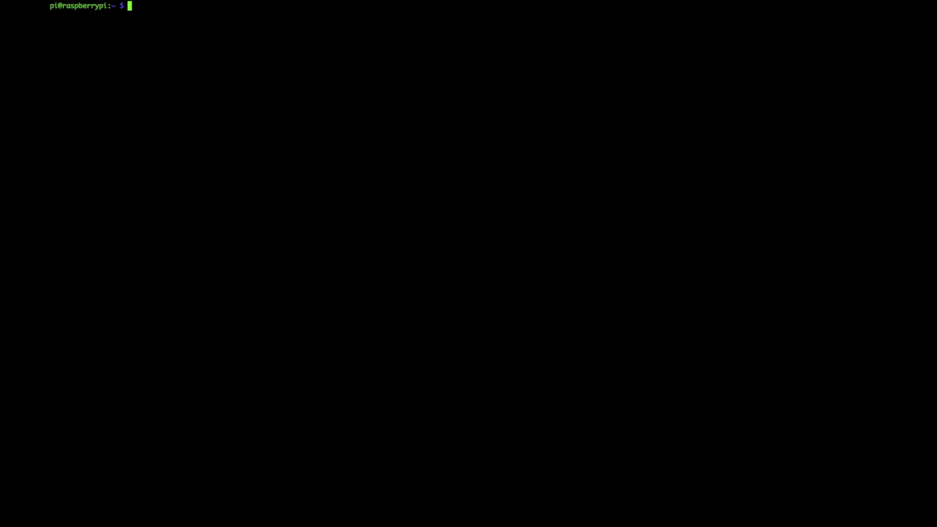
# Change into modesdeco2_rpi2-3_deb9_20180729 and open start.sh with nano
pyautogui.write('cd mo')
pyautogui.write('d')
pyautogui.press('Tab')
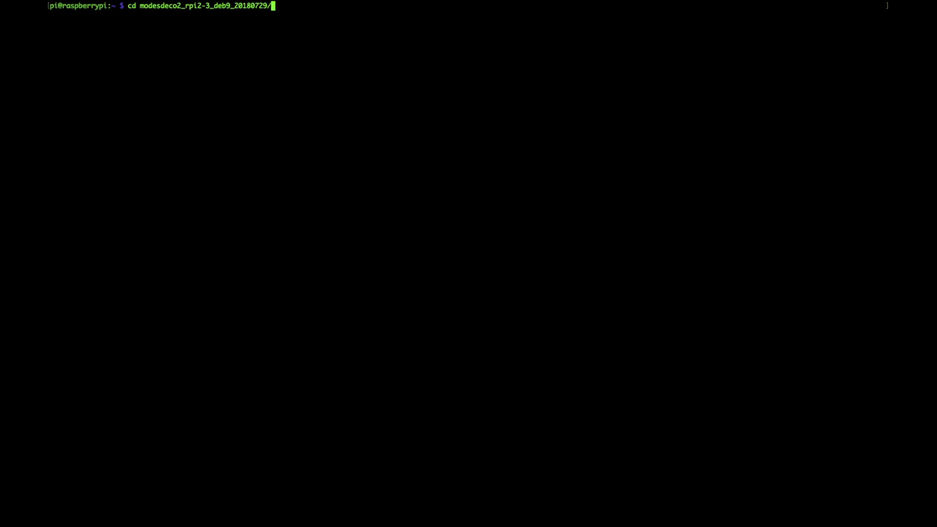
pyautogui.press('Return')
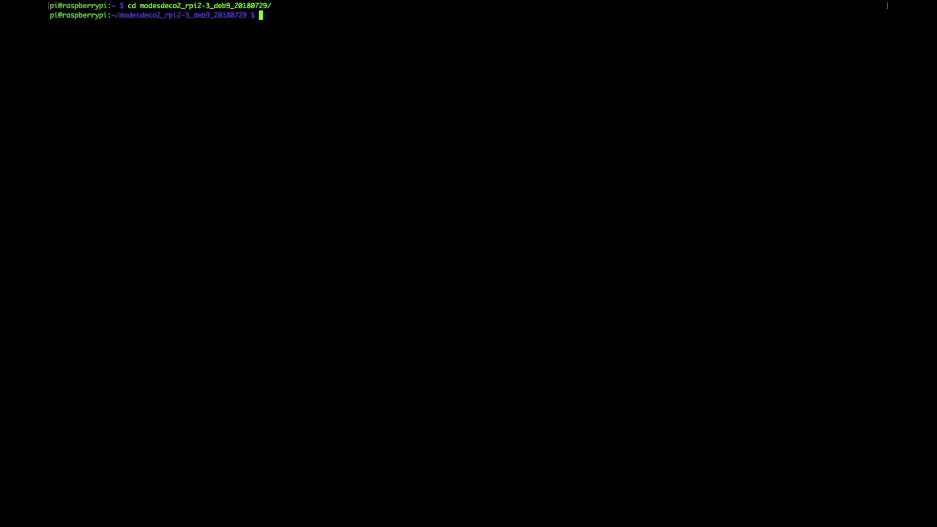
pyautogui.write('nan')
pyautogui.write('o ')
pyautogui.write('s')
pyautogui.write('tart.')
pyautogui.write('sh')
# Append --web-auth with a username:password pair to the launch line, then save and exit nano
pyautogui.press('Return')
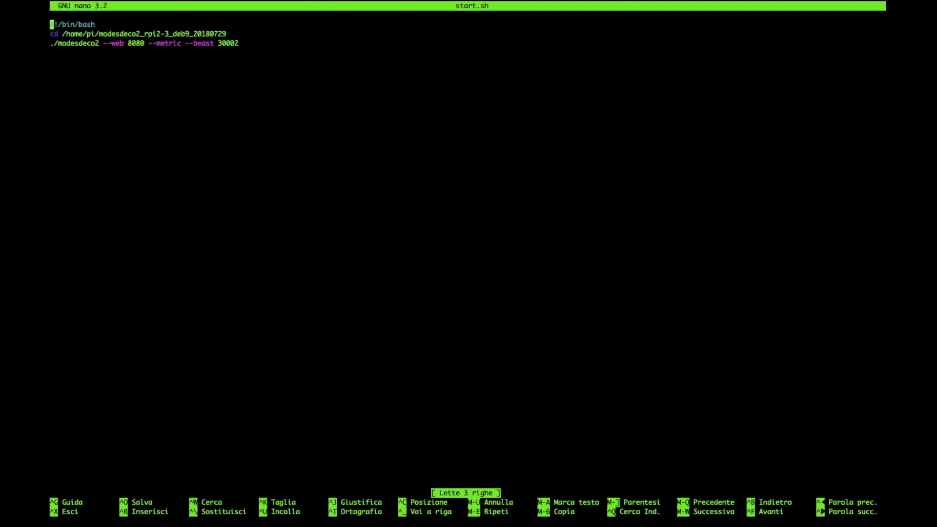
pyautogui.press('Down')
pyautogui.press('Down')
pyautogui.press('End')
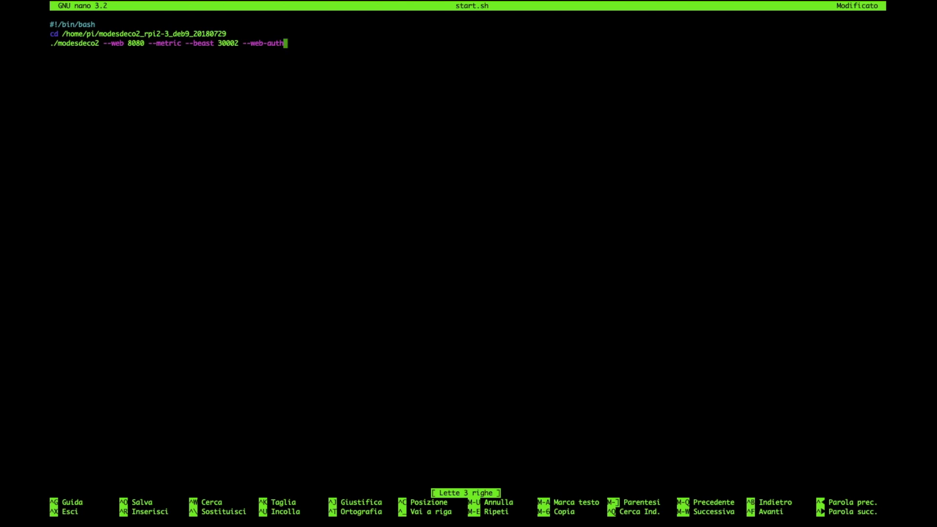
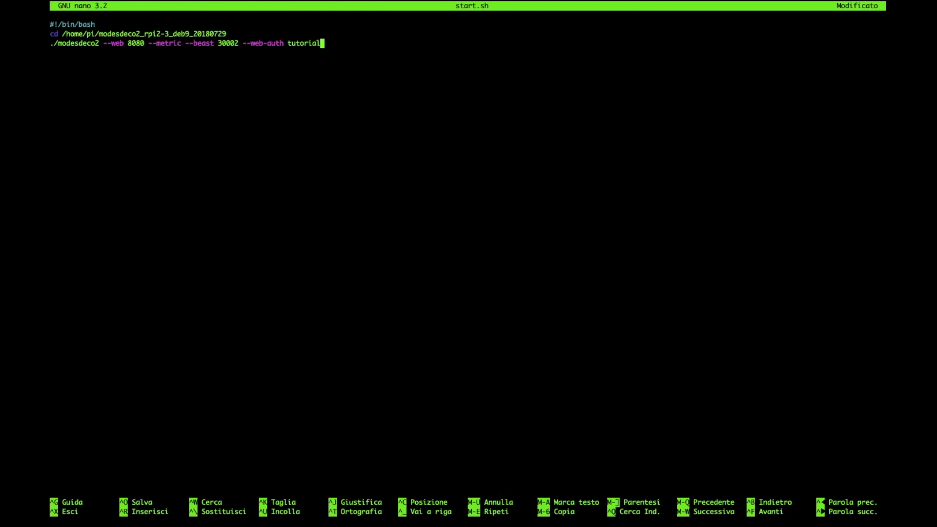
pyautogui.hotkey('ctrl', 'x')
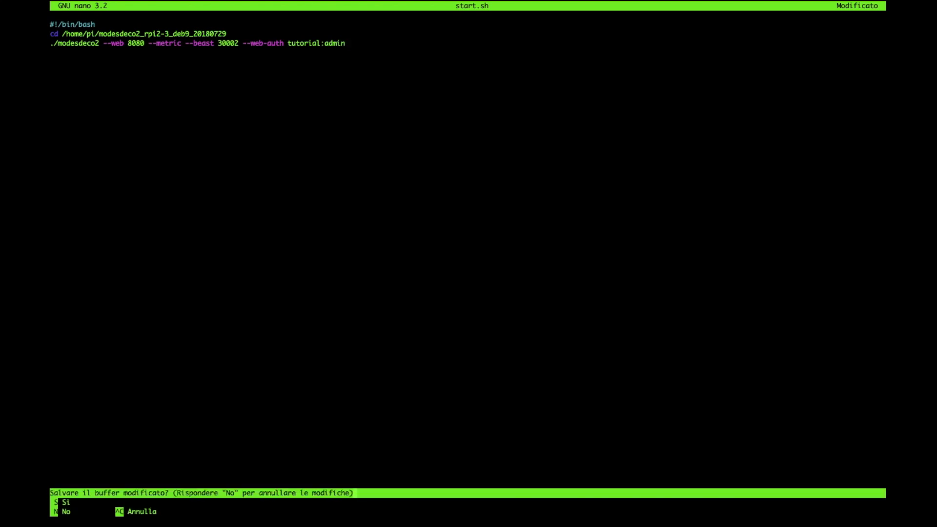
pyautogui.press('Return')
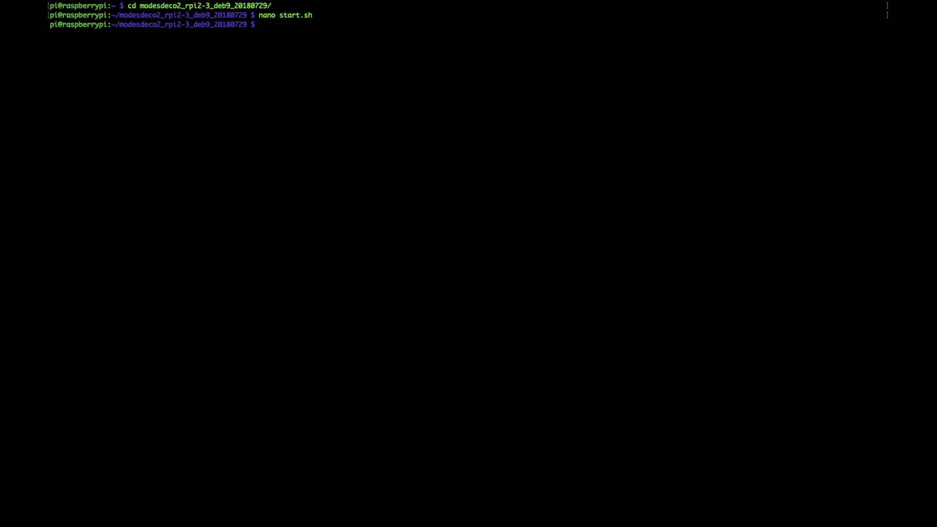
# Run chmod +x on start.sh
pyautogui.write('chmod ')
pyautogui.write('+')
pyautogui.write('x st')
pyautogui.write('ar')
pyautogui.press('Tab')
pyautogui.press('Return')
# Re-run the command as chmod 755 start.sh
pyautogui.press('Up')
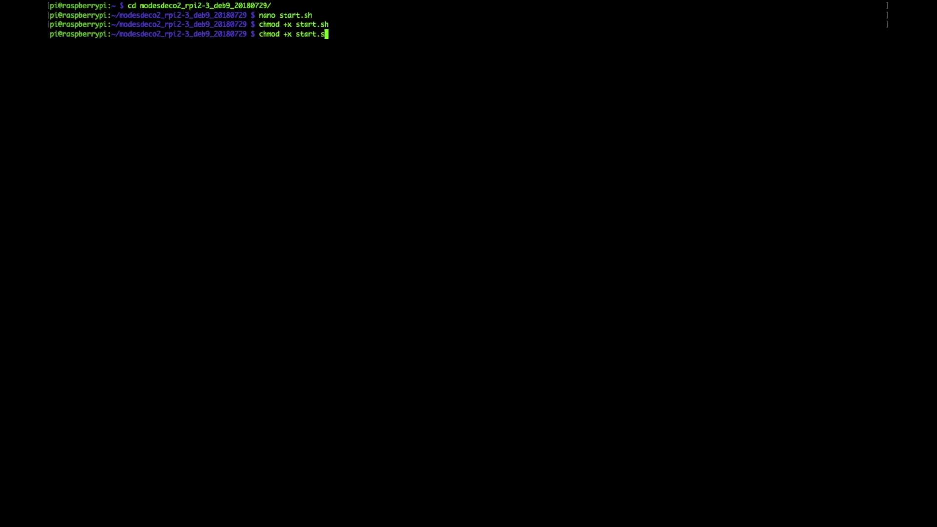
pyautogui.press('Left')
pyautogui.press('Left')
pyautogui.press('Left')
pyautogui.press('Left')
pyautogui.press('Left')
pyautogui.press('BackSpace')
pyautogui.press('BackSpace')
pyautogui.write('755')
pyautogui.press('Return')
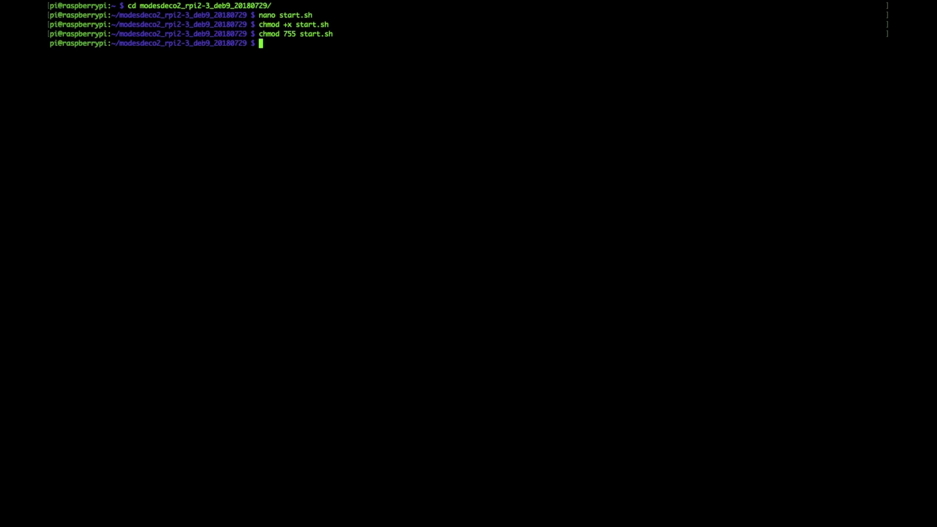
pyautogui.write('do ')
pyautogui.write('oot')
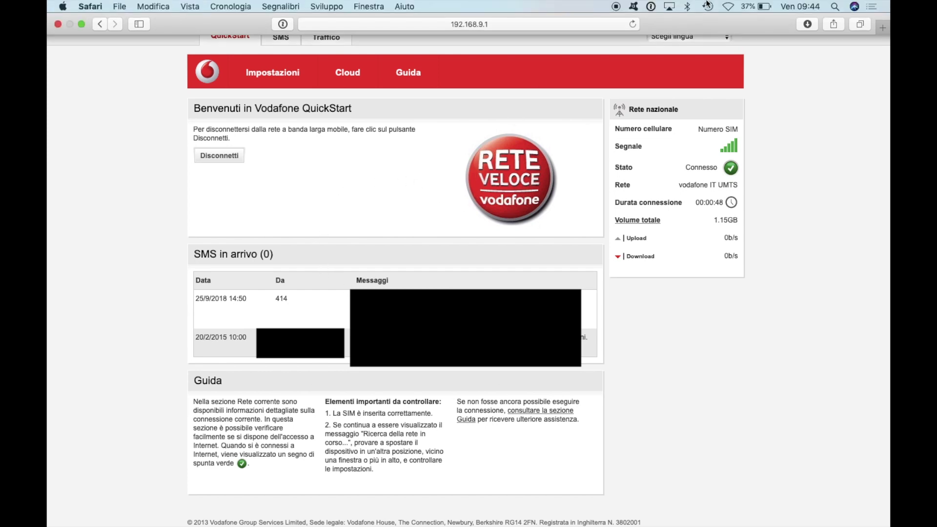
# Confirm Wi-Fi is off and load tutorial1234.ddns.net in a new Safari tab
pyautogui.click(728, 6)
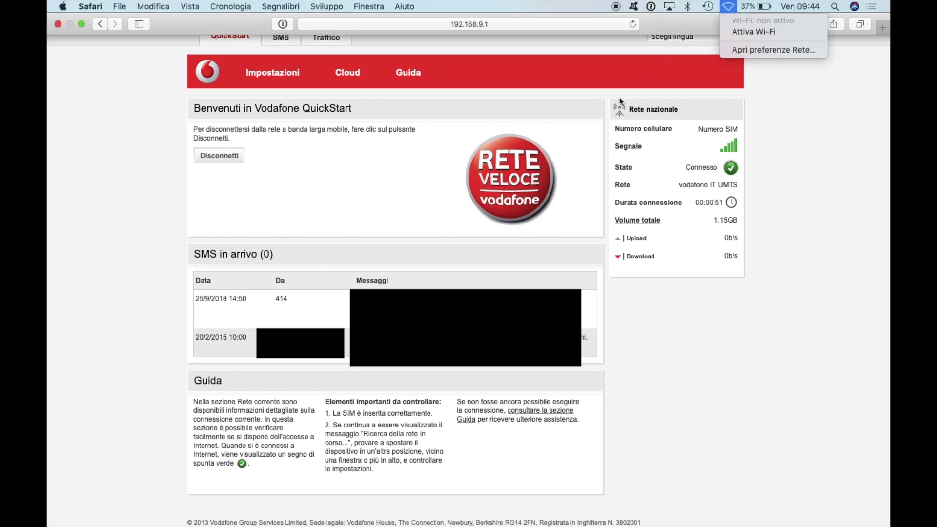
pyautogui.press('super+t')
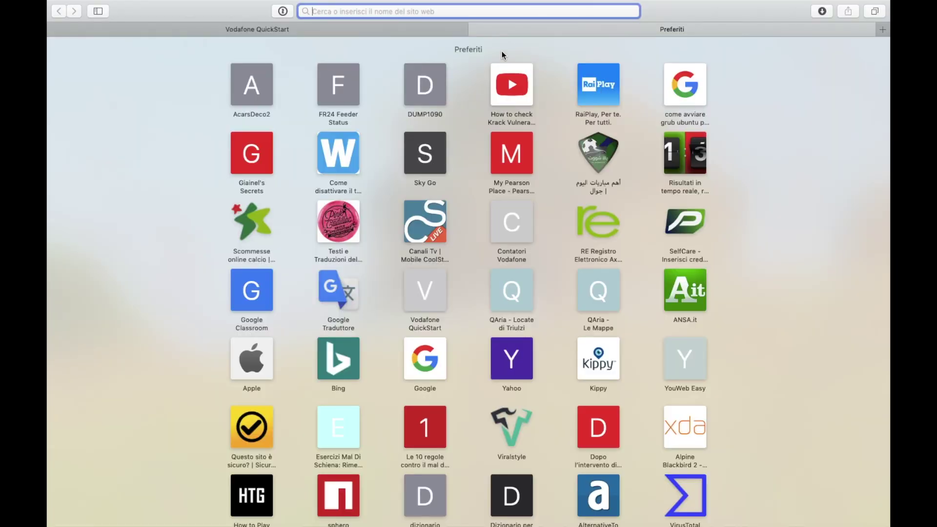
pyautogui.write('tutorial1234.ddns.net')
pyautogui.press('Return')
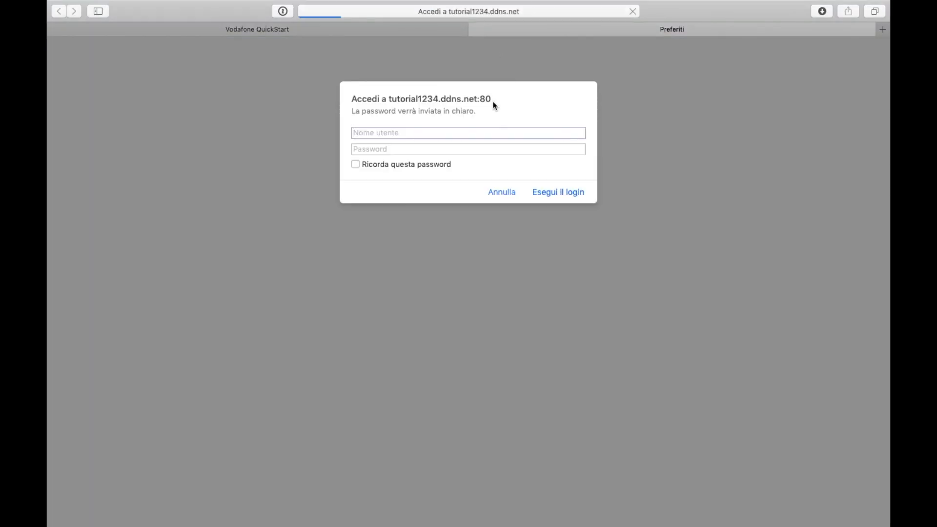
# Log in with the ModeSDeco2 web-auth credentials and switch to the live aircraft map
pyautogui.press('Return')
pyautogui.click(213, 49)
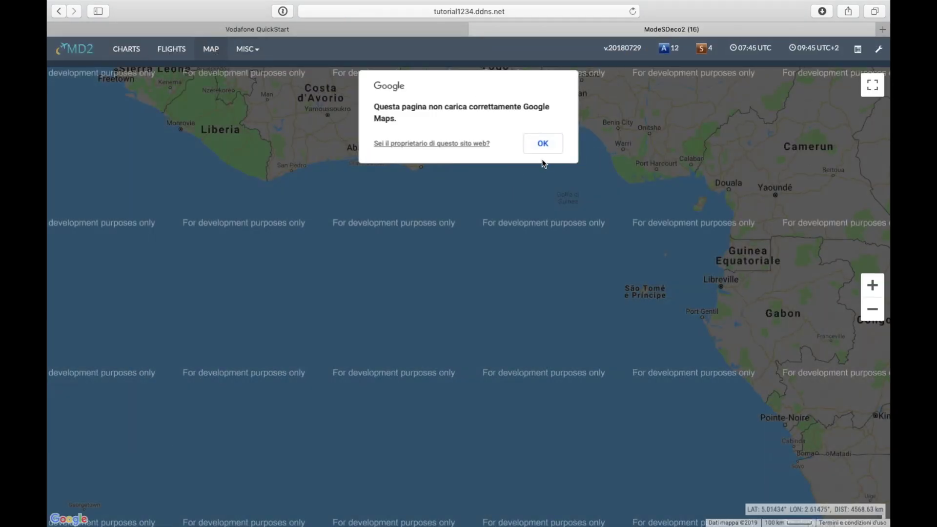
# Dismiss the Google Maps warning, view details for aircraft AHY035, then bring up the flights table
pyautogui.click(549, 155)
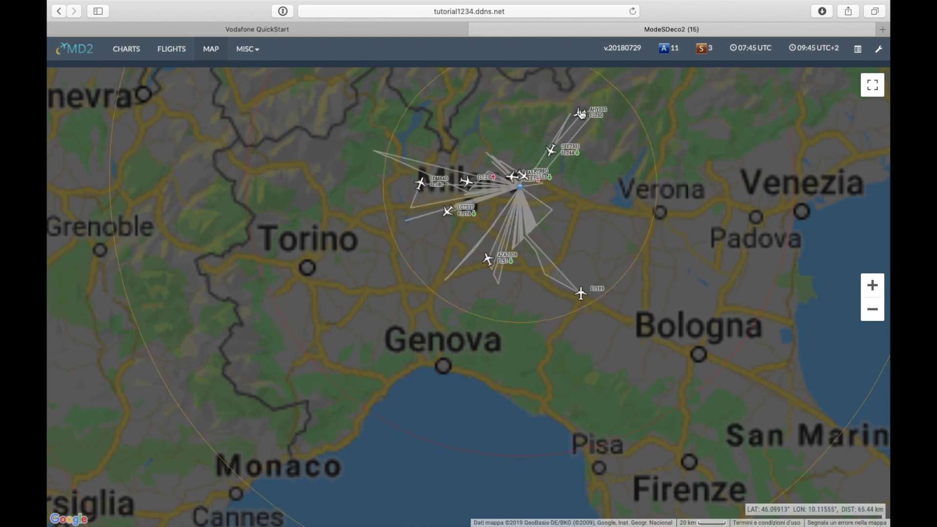
pyautogui.click(580, 115)
pyautogui.click(172, 50)
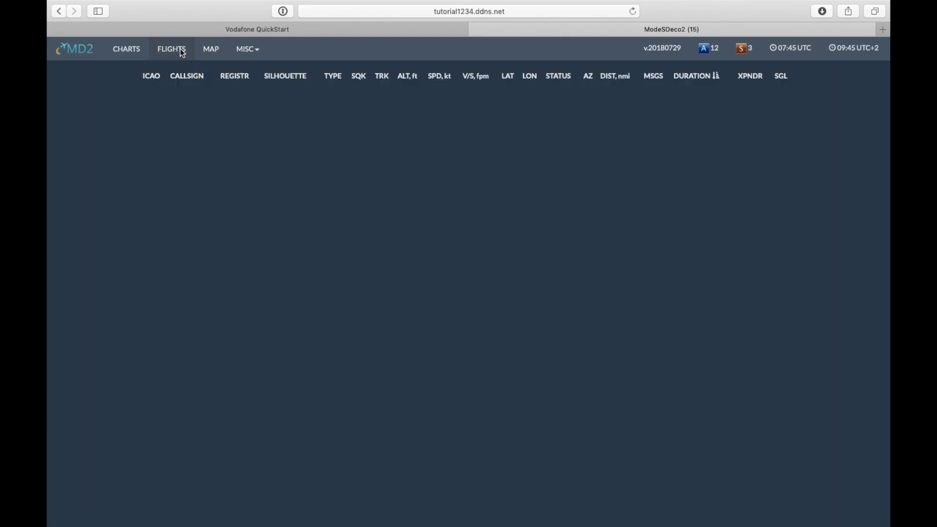
# Review the charts dashboard: contacts by distance up to about 110 km and coverage pattern
pyautogui.click(125, 51)
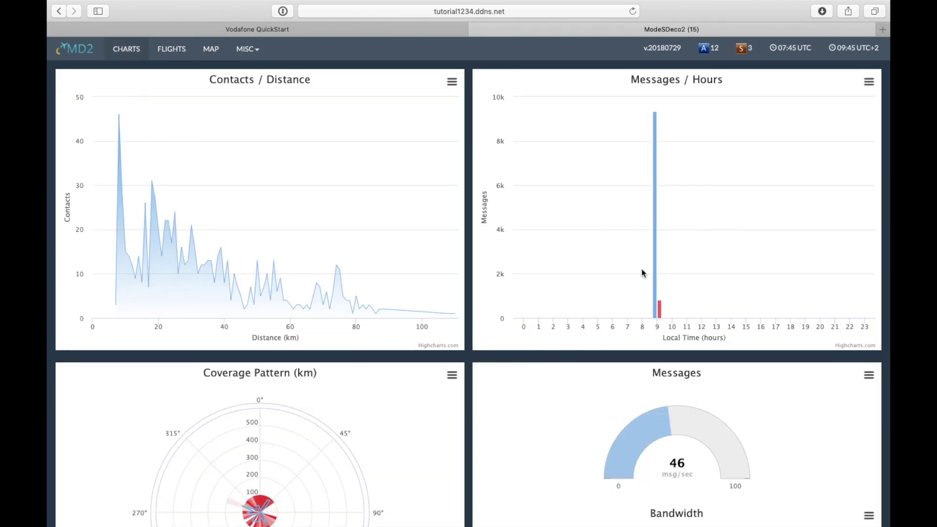
pyautogui.scroll(-3, 617, 349)
pyautogui.scroll(-5, 616, 345)
pyautogui.scroll(3, 616, 346)
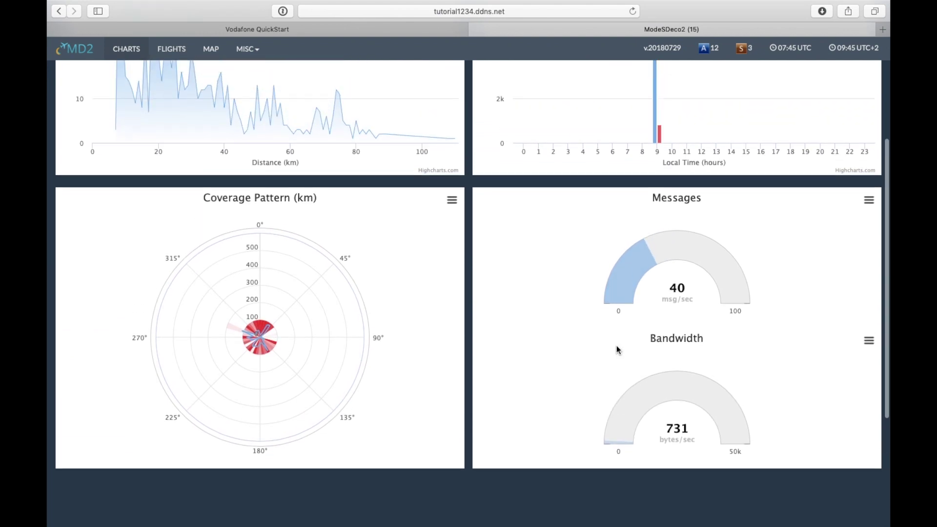
pyautogui.scroll(1, 616, 346)
pyautogui.scroll(4, 616, 349)
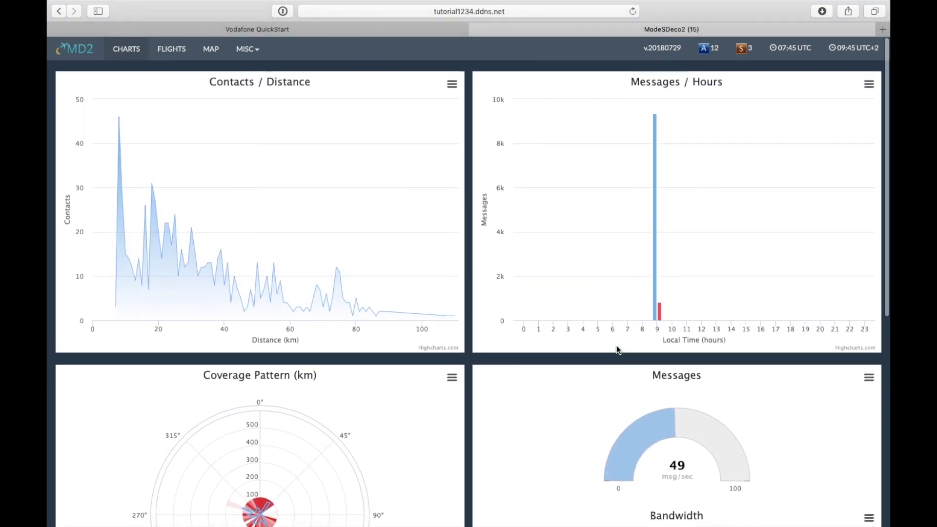
pyautogui.scroll(-10, 616, 349)
pyautogui.scroll(10, 616, 350)
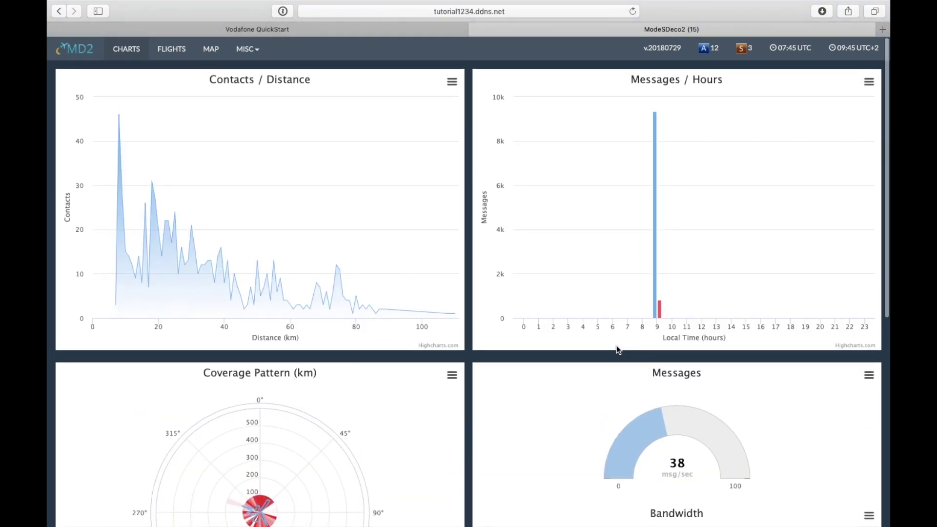